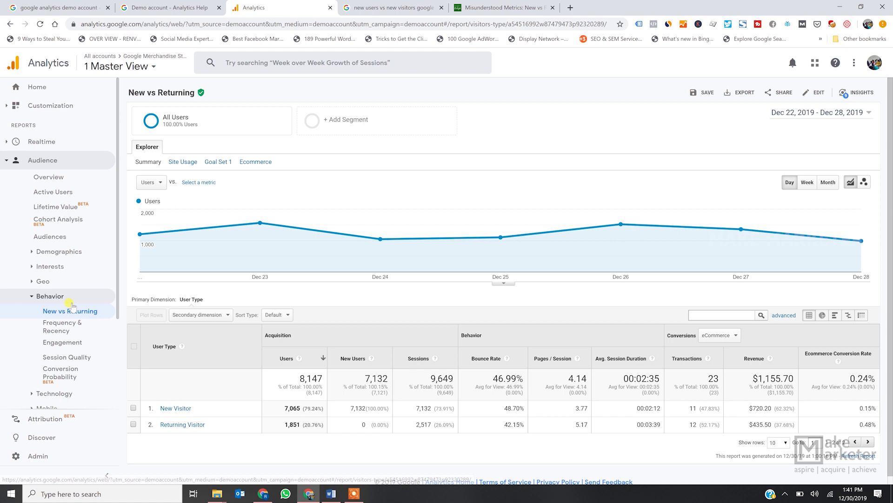
# Open the Frequency & Recency report and highlight the sessions figure for a session count of 1.
pyautogui.click(70, 328)
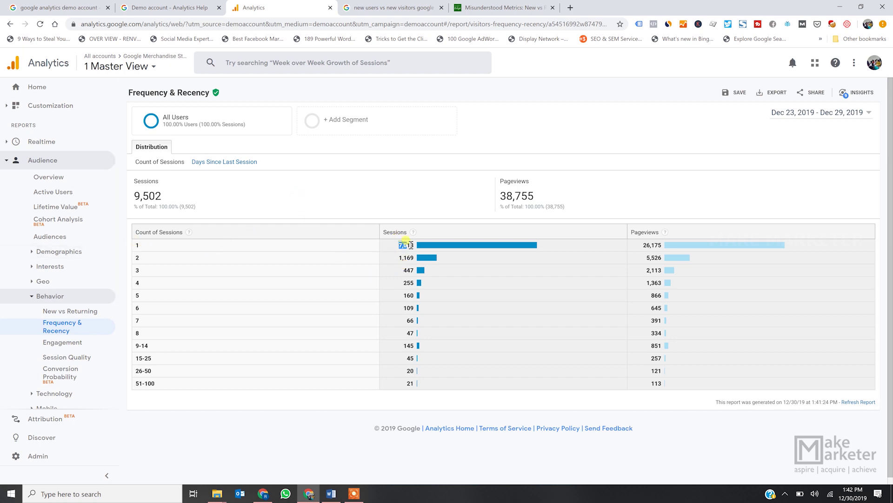
pyautogui.moveTo(415, 247); pyautogui.dragTo(396, 250)
# Start adding segments to the Frequency & Recency report and select the New Users segment.
pyautogui.click(368, 121)
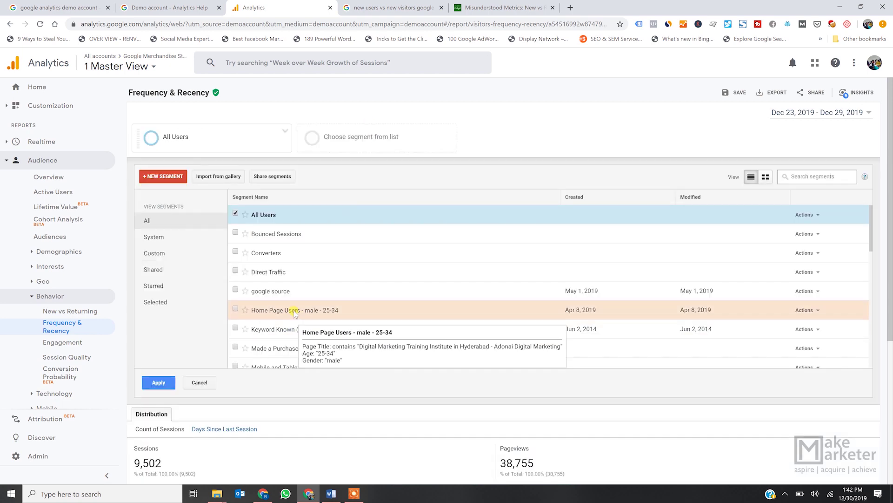
pyautogui.scroll(-2, 279, 344)
pyautogui.scroll(-3, 280, 344)
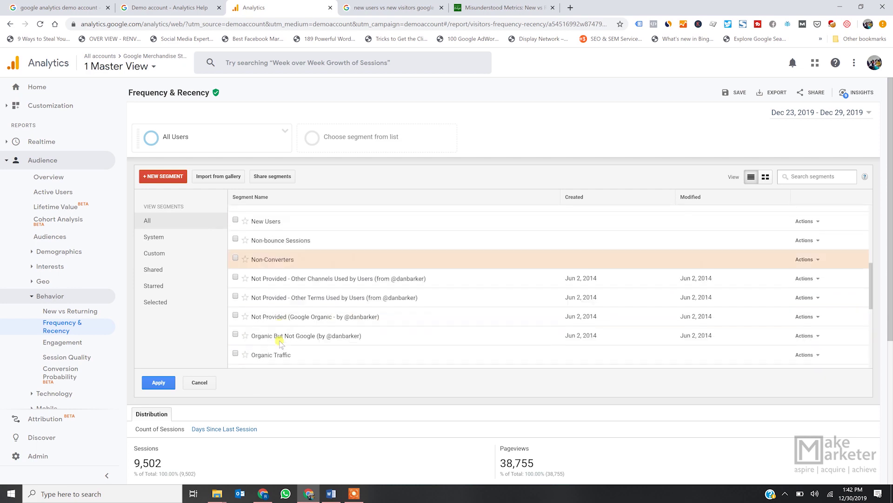
pyautogui.scroll(1, 273, 279)
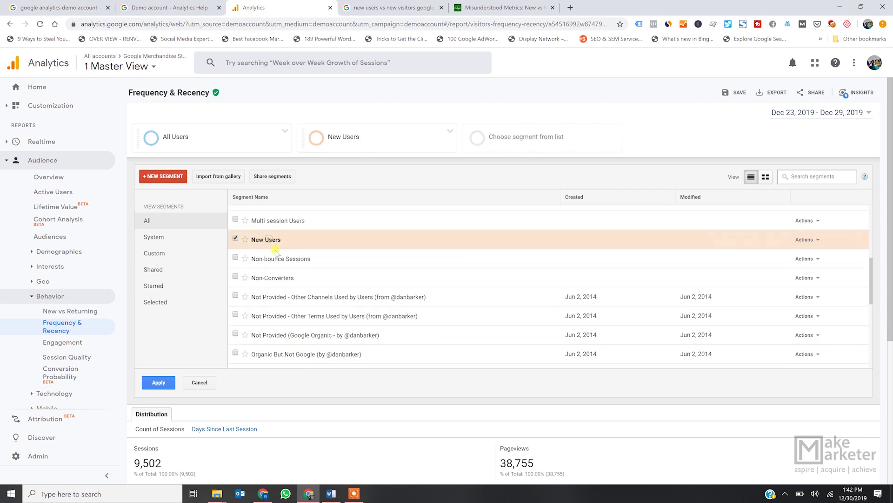
pyautogui.click(267, 240)
pyautogui.scroll(2, 333, 342)
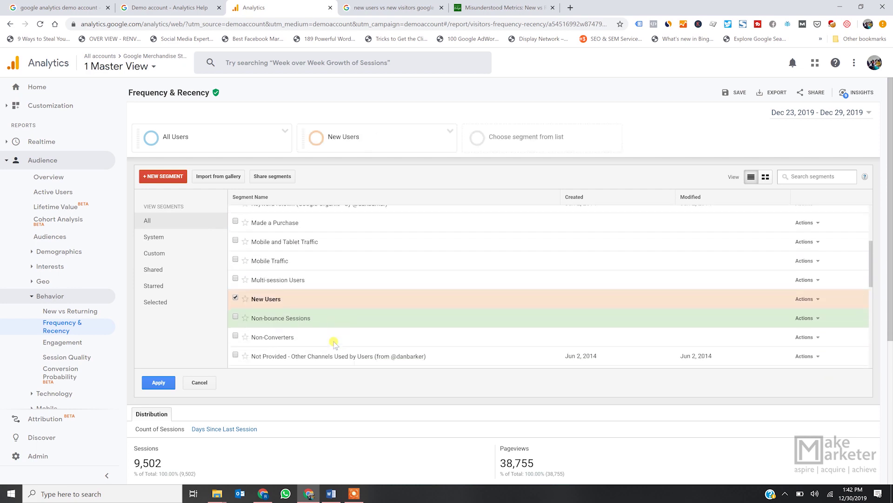
# Add the Returning Users segment to the selection and apply the segments to the report.
pyautogui.scroll(-5, 333, 342)
pyautogui.scroll(-2, 334, 345)
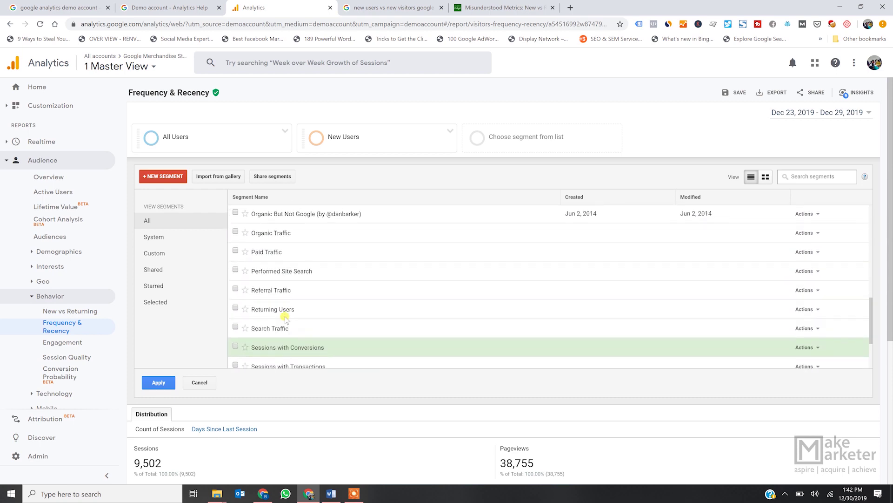
pyautogui.click(235, 264)
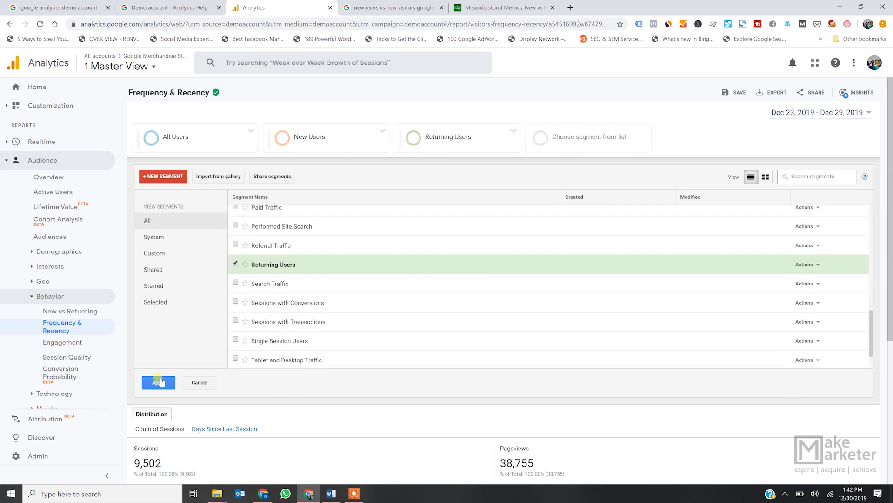
pyautogui.click(159, 382)
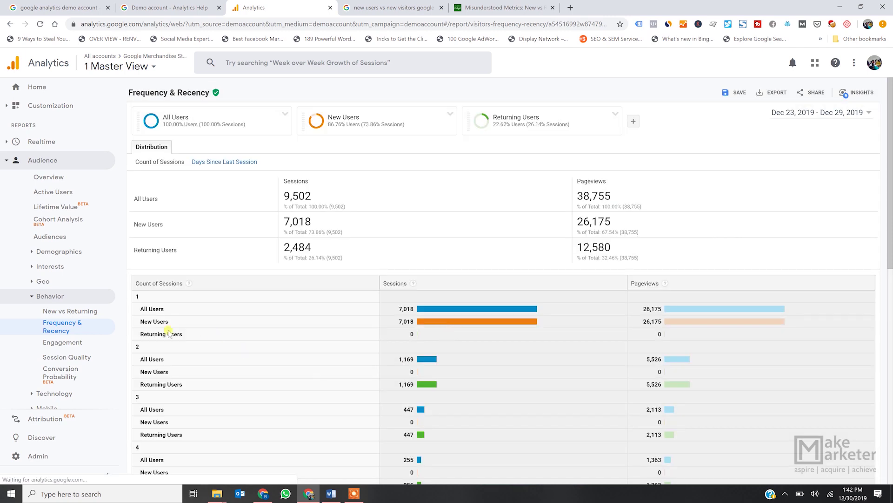
# Compare the All Users, New Users and Returning Users rows for session counts 1 and 2.
pyautogui.doubleClick(137, 296)
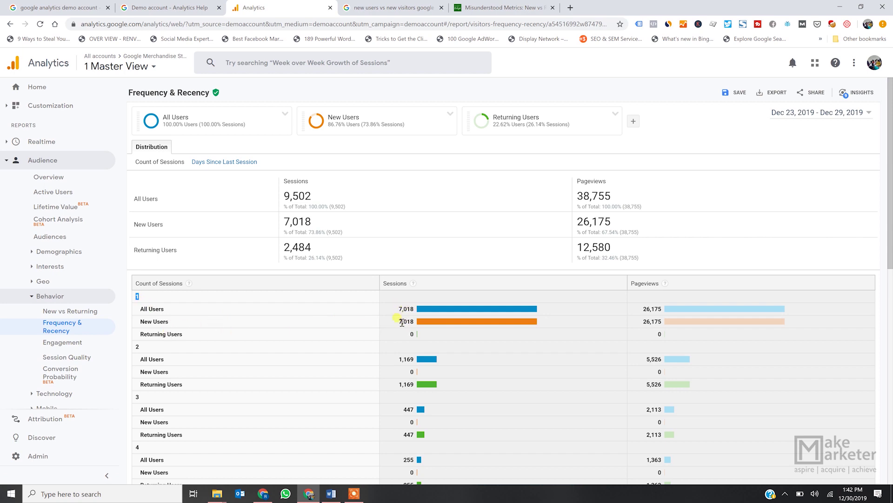
pyautogui.moveTo(140, 321); pyautogui.dragTo(168, 321)
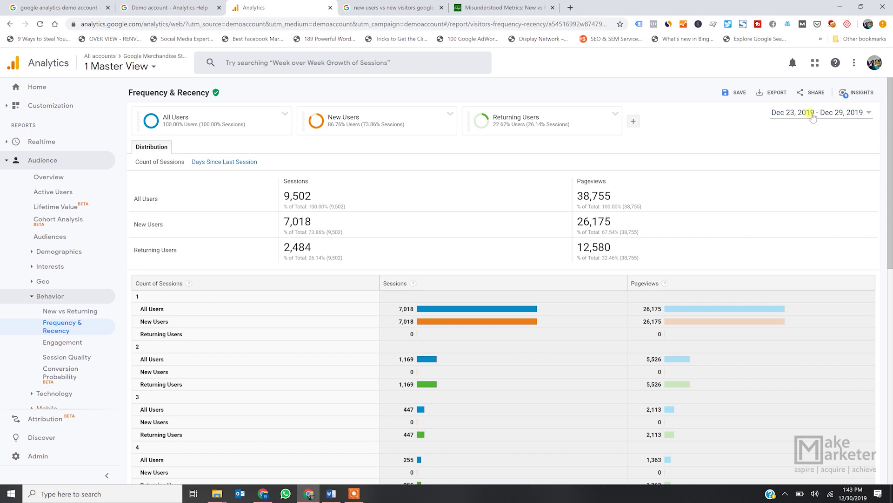
pyautogui.moveTo(139, 358); pyautogui.dragTo(143, 359)
pyautogui.moveTo(139, 359); pyautogui.dragTo(144, 359)
pyautogui.click(179, 374)
pyautogui.doubleClick(138, 347)
pyautogui.click(412, 371)
# Highlight the total sessions of New Users and Returning Users, followed by the All Users total.
pyautogui.moveTo(336, 250); pyautogui.dragTo(282, 222)
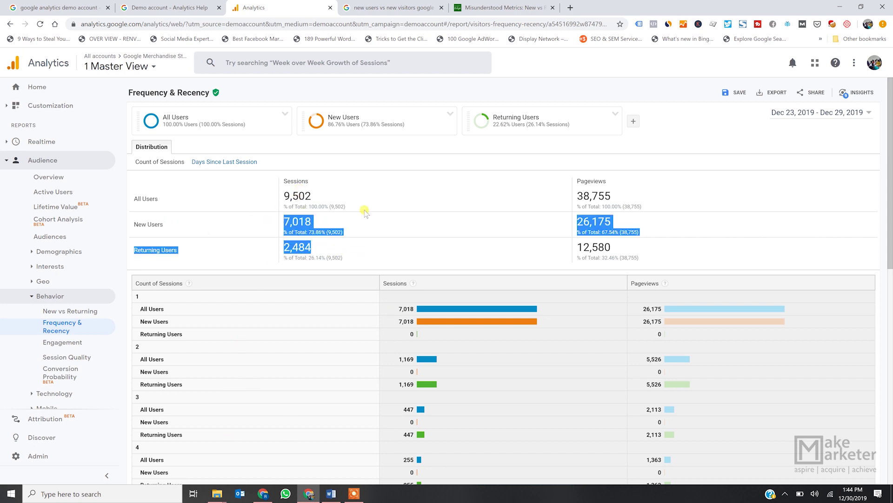
pyautogui.click(365, 213)
pyautogui.moveTo(316, 192); pyautogui.dragTo(283, 196)
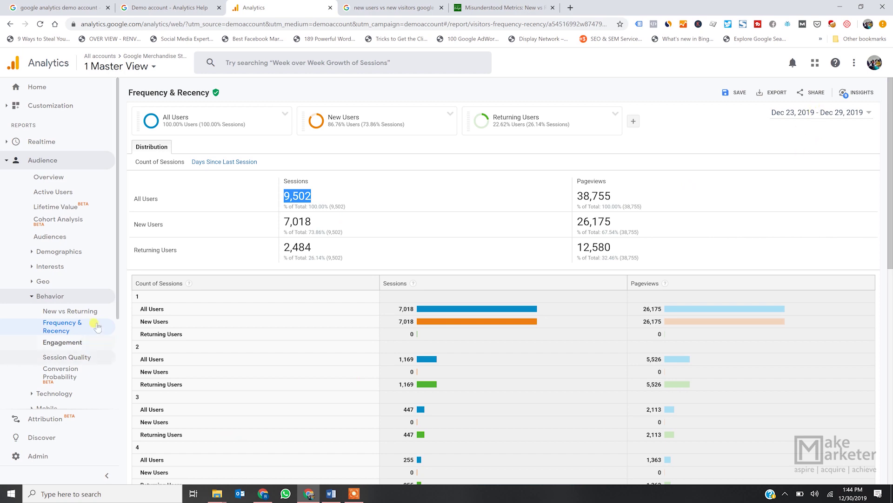
# Open the New vs Returning report and examine its user figures by segment.
pyautogui.click(82, 311)
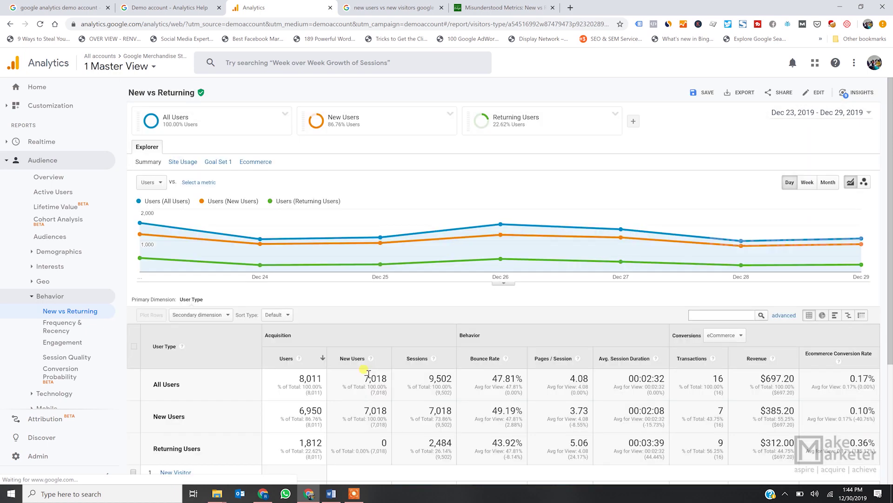
pyautogui.moveTo(338, 264)
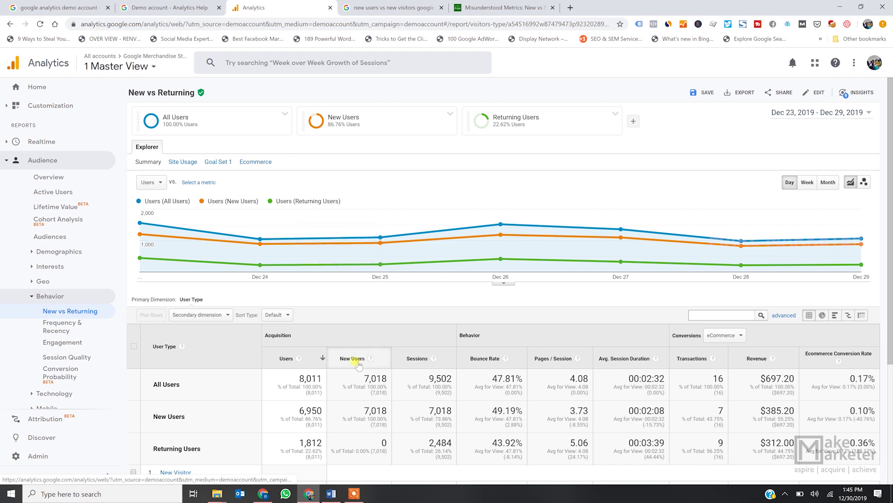
pyautogui.scroll(-2, 173, 416)
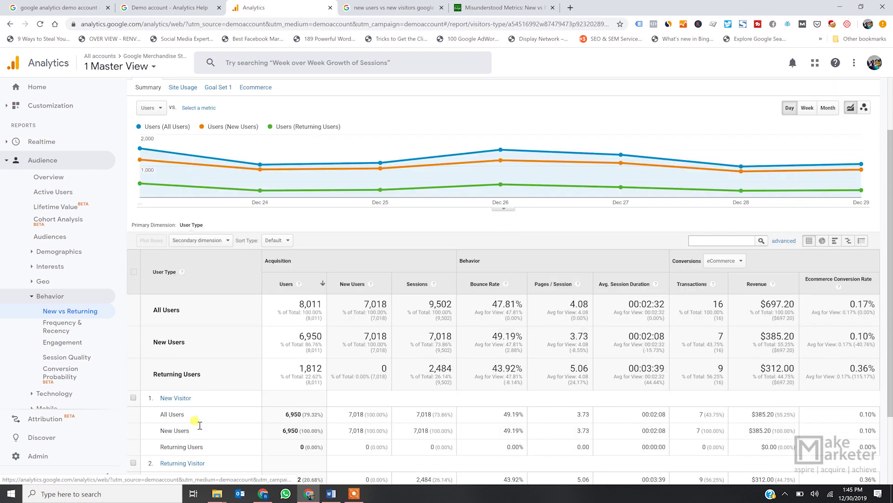
pyautogui.scroll(2, 488, 186)
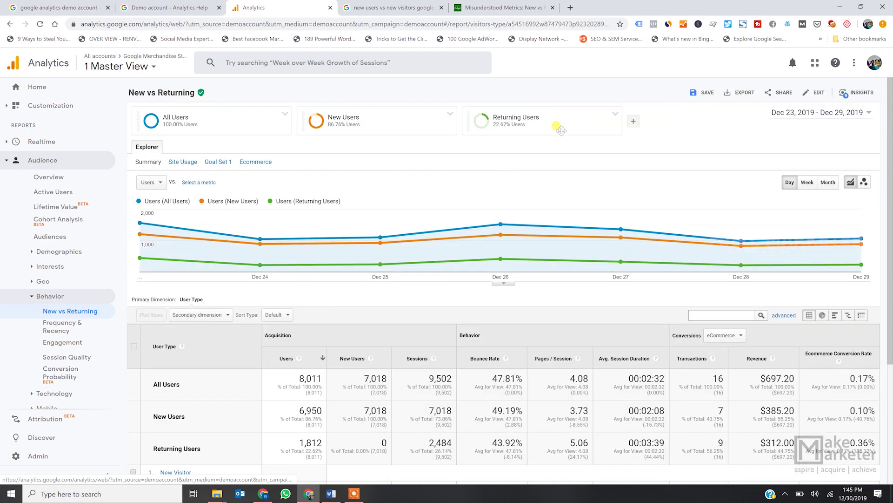
# Remove the New Users and Returning Users segments from the New vs Returning report, leaving only All Users.
pyautogui.click(448, 117)
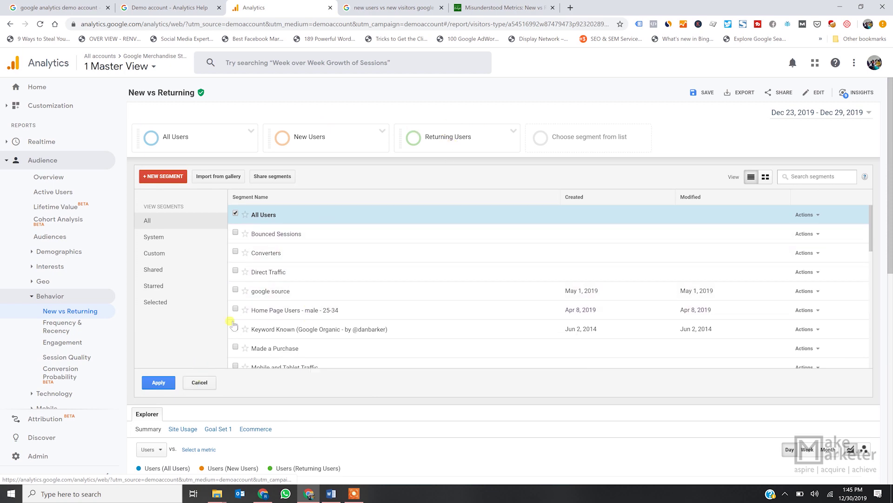
pyautogui.click(199, 383)
pyautogui.click(449, 115)
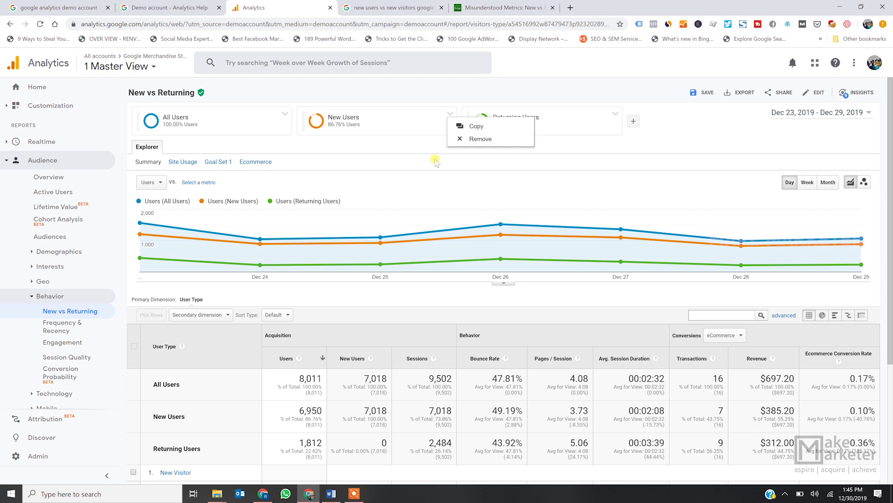
pyautogui.click(480, 138)
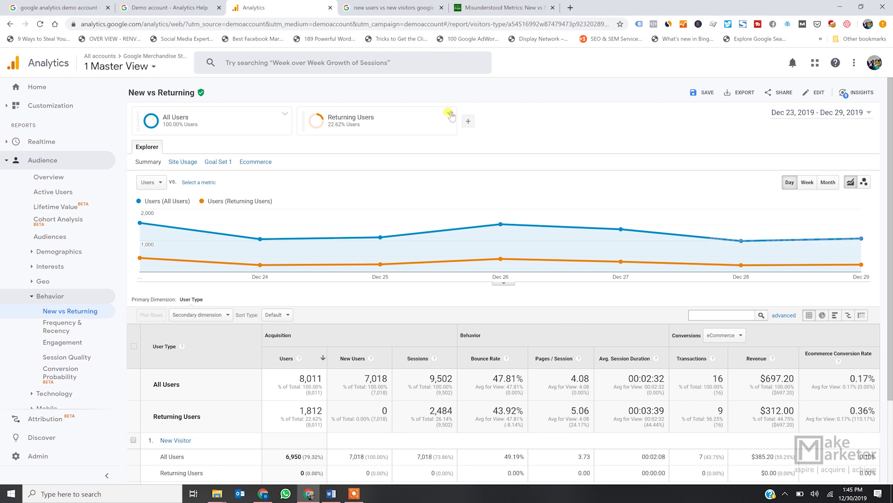
pyautogui.click(449, 114)
pyautogui.click(465, 138)
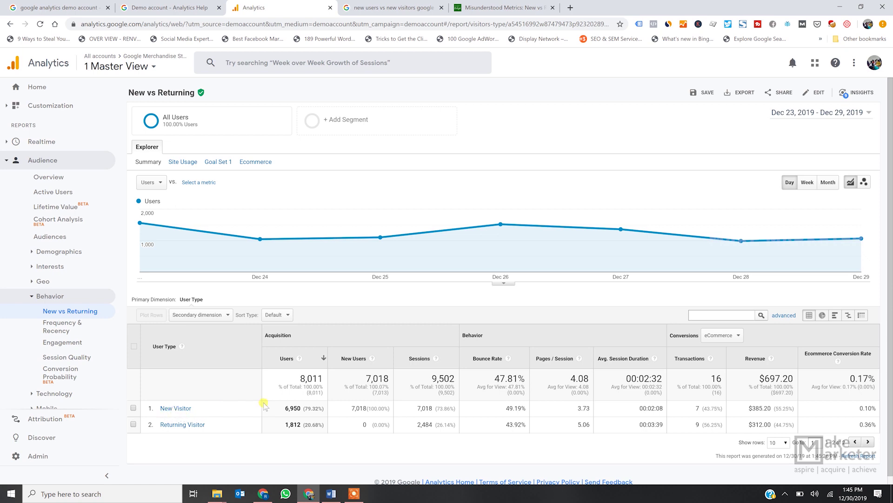
# Highlight the New Visitor row's Users figure, and mark "New Visitor Type Dimension" in the title of the Word document.
pyautogui.moveTo(285, 408); pyautogui.dragTo(298, 408)
pyautogui.click(304, 441)
pyautogui.click(331, 494)
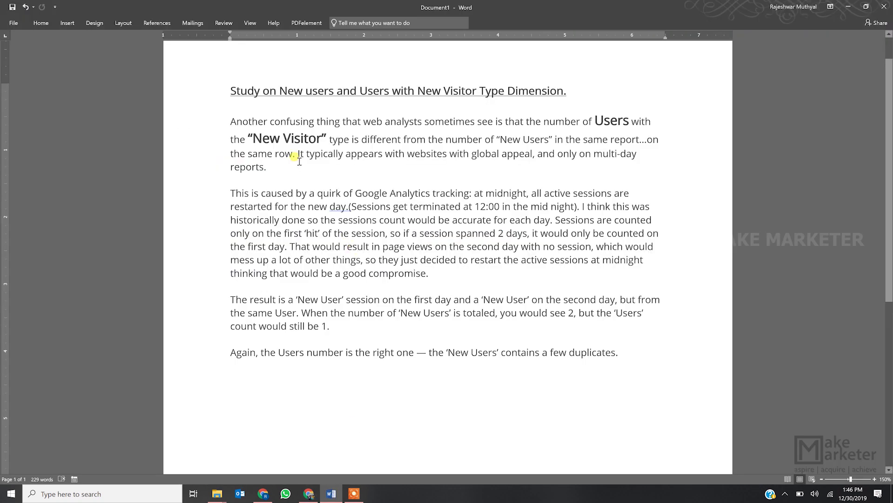
pyautogui.click(334, 90)
pyautogui.moveTo(417, 90); pyautogui.dragTo(510, 106)
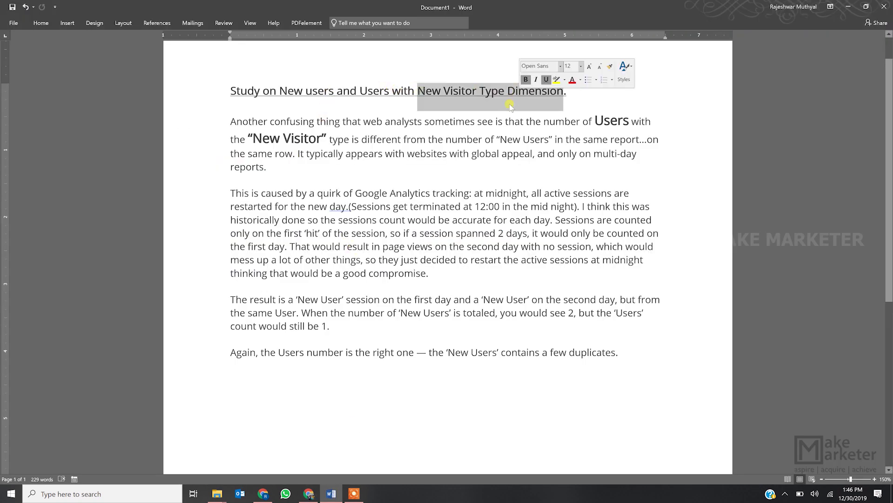
# Switch back to Google Analytics and compare the Users and New Users figures in the New Visitor row.
pyautogui.click(308, 494)
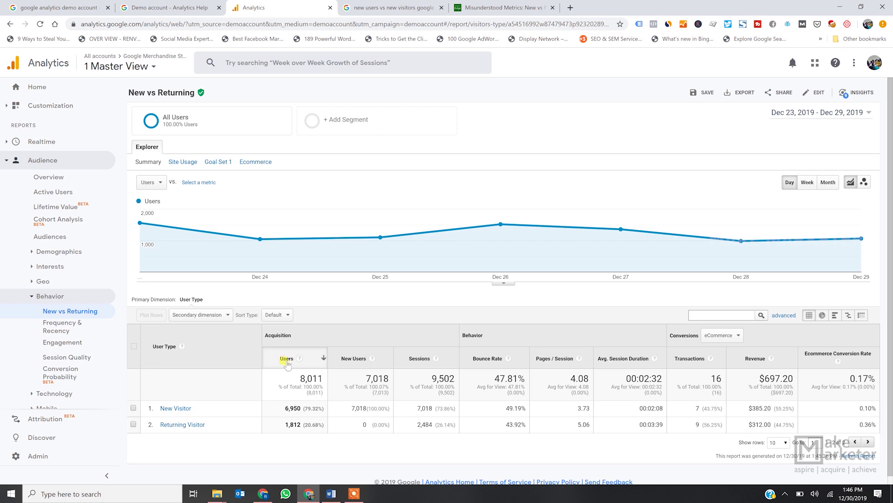
pyautogui.moveTo(284, 409); pyautogui.dragTo(294, 409)
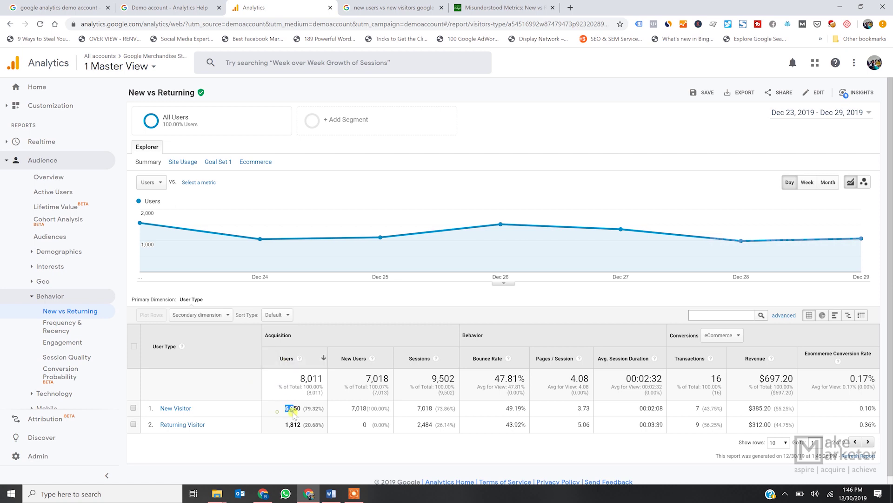
pyautogui.doubleClick(358, 408)
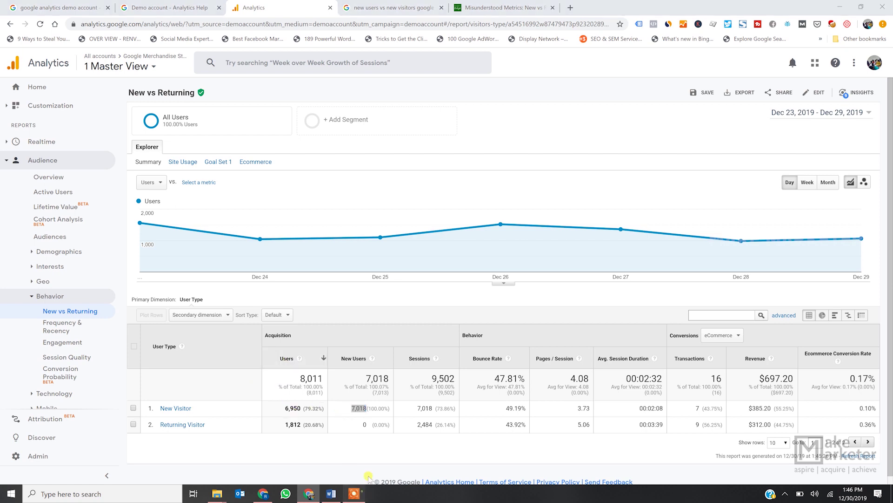
pyautogui.click(355, 493)
# Highlight "Users" and "New Visitor" in the Word document's first paragraph and relate them to the Google Analytics report's User Type column.
pyautogui.click(331, 493)
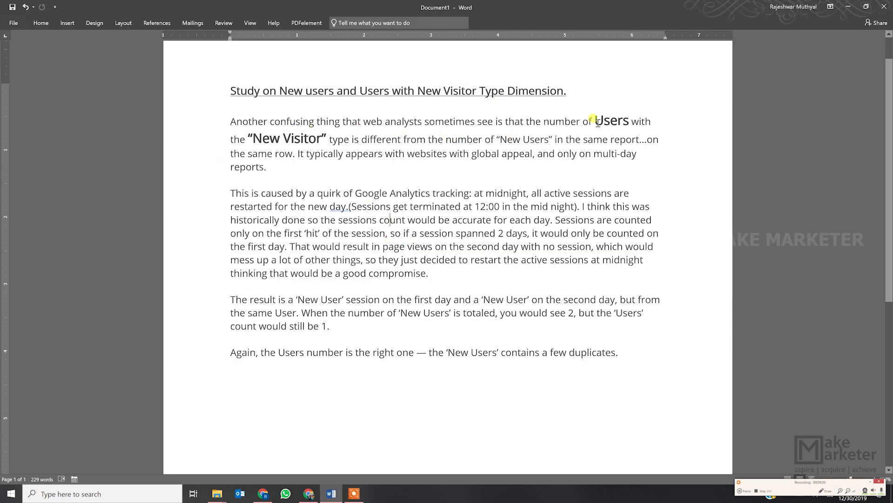
pyautogui.moveTo(595, 120); pyautogui.dragTo(617, 121)
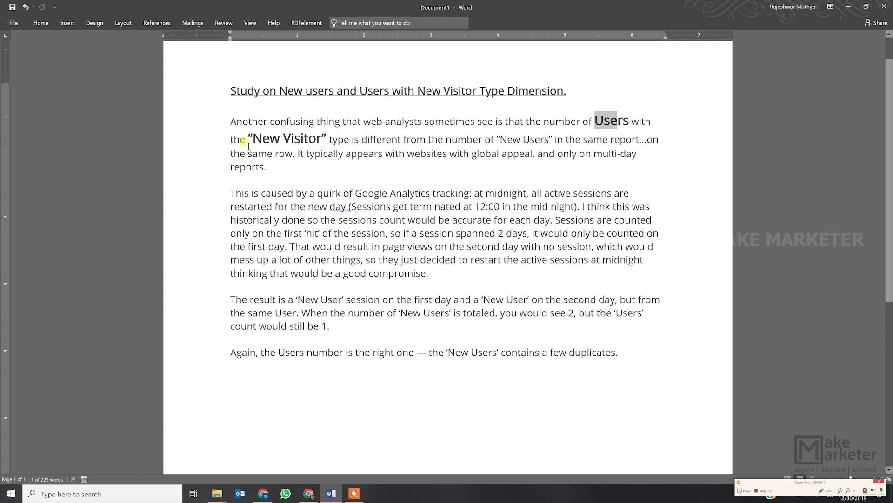
pyautogui.moveTo(253, 139); pyautogui.dragTo(321, 141)
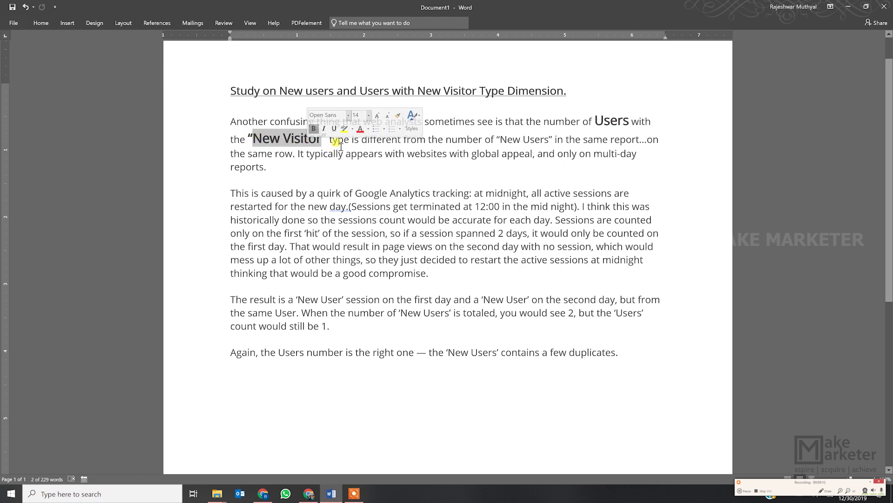
pyautogui.click(307, 491)
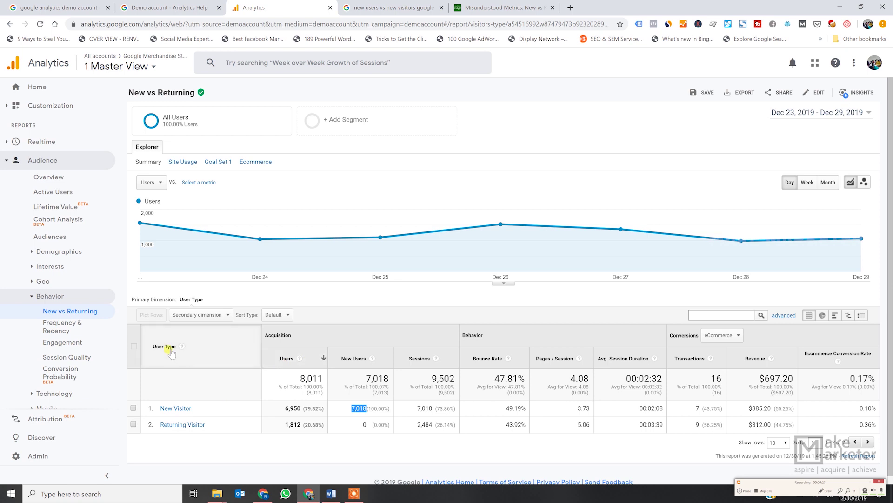
# Highlight the "New Users" passage in the Word document and match it to the New Visitor row's New Users figure in Google Analytics.
pyautogui.click(332, 493)
pyautogui.click(421, 154)
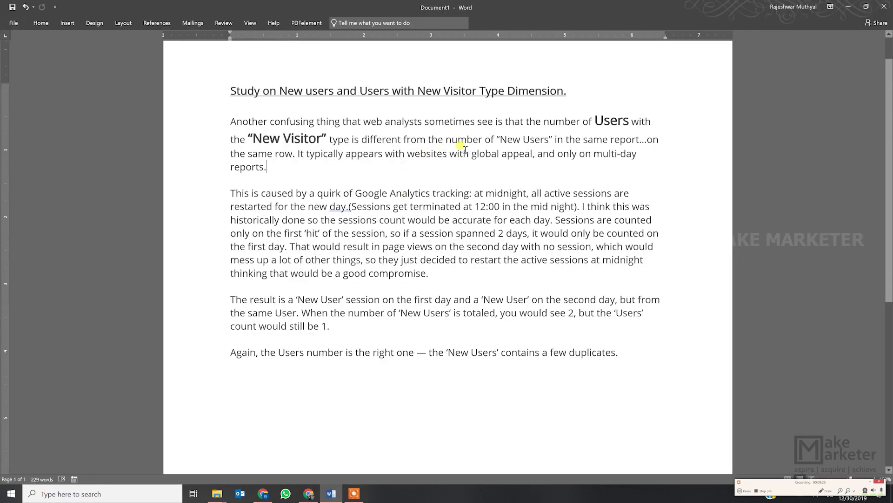
pyautogui.moveTo(496, 139); pyautogui.dragTo(556, 153)
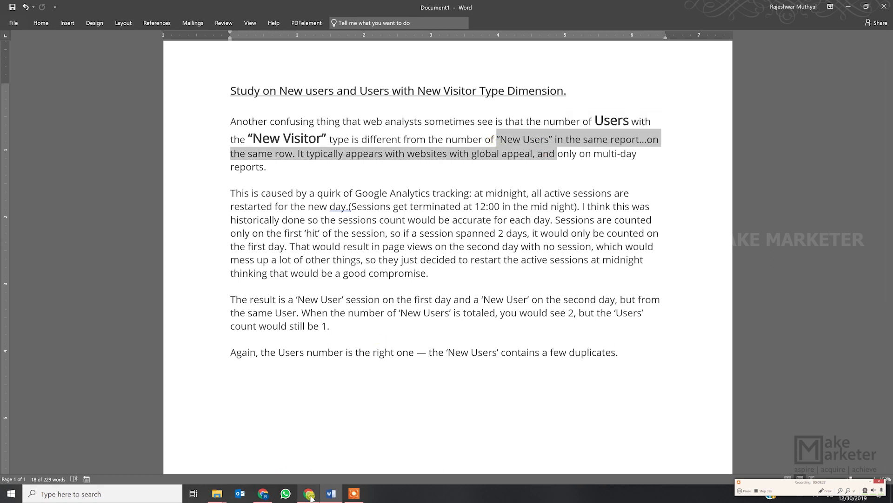
pyautogui.click(309, 493)
pyautogui.moveTo(368, 408); pyautogui.dragTo(350, 414)
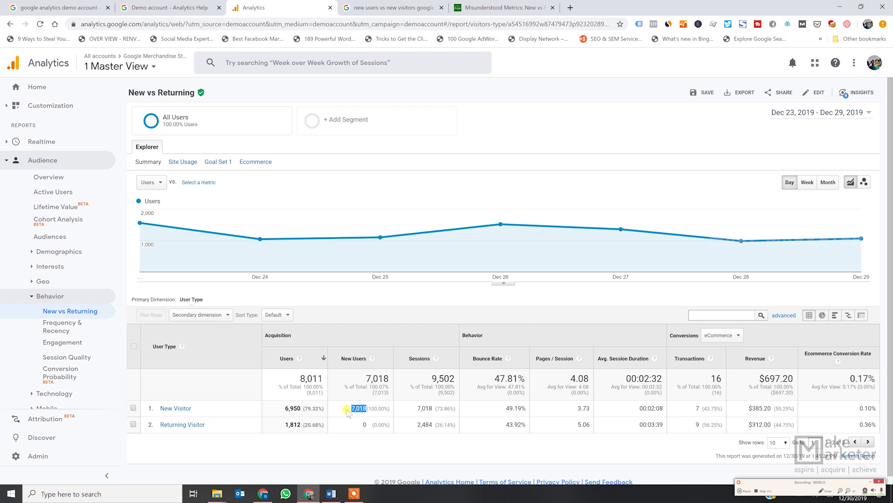
# Return to the Word document and highlight "a quirk" in the second paragraph about Google Analytics tracking.
pyautogui.click(330, 493)
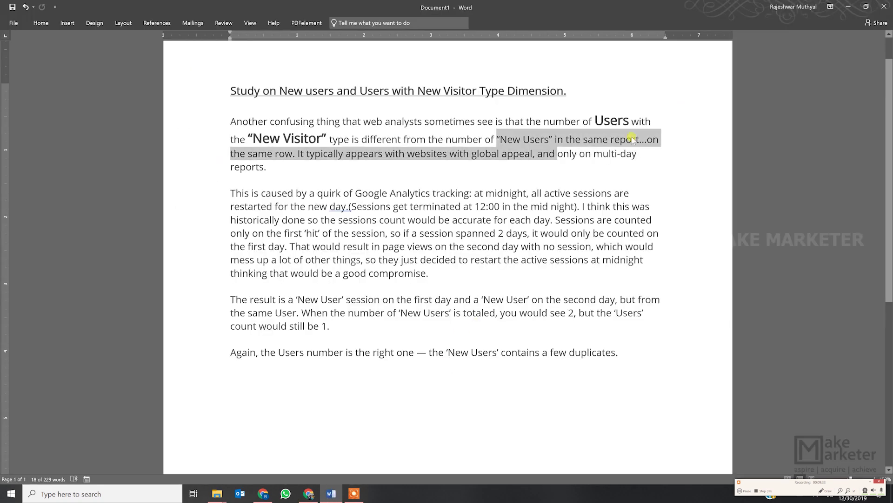
pyautogui.click(620, 193)
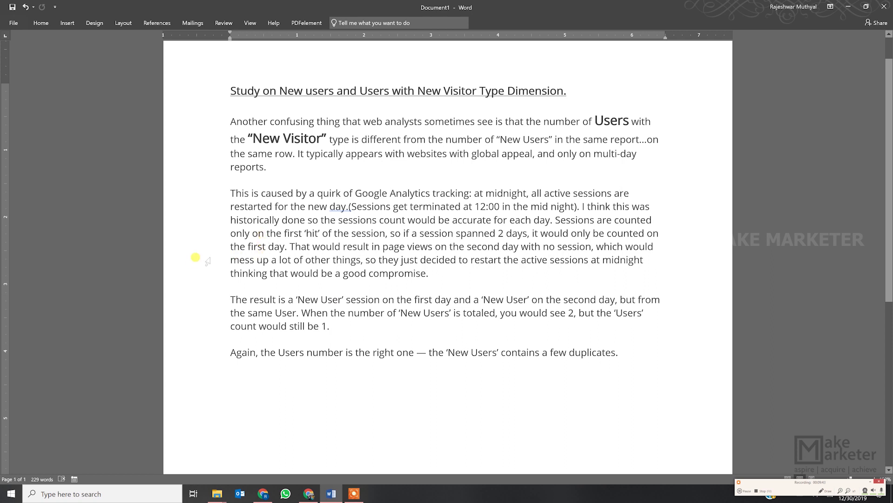
pyautogui.moveTo(309, 194); pyautogui.dragTo(344, 195)
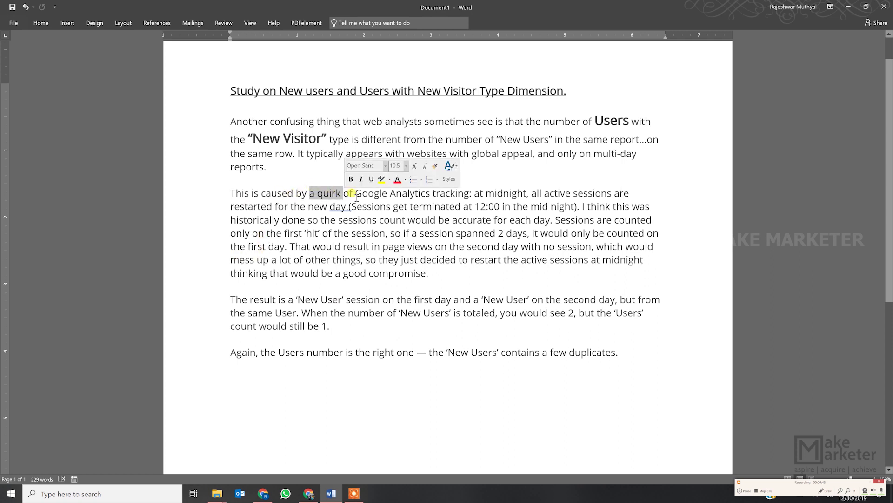
# Highlight "2 days" and the start of "on the second day" in the Word document's second paragraph about sessions spanning midnight.
pyautogui.click(529, 195)
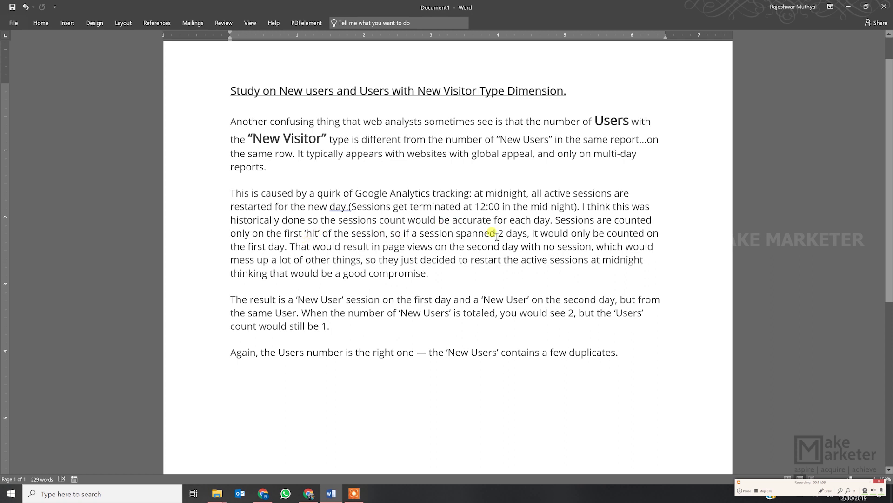
pyautogui.moveTo(497, 235); pyautogui.dragTo(529, 235)
pyautogui.click(551, 260)
pyautogui.moveTo(435, 248); pyautogui.dragTo(452, 247)
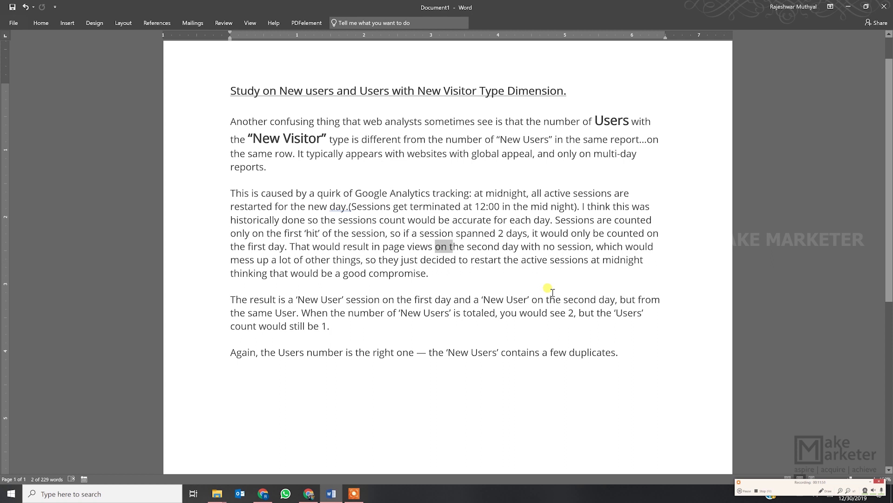
# Switch back to Google Analytics and highlight the New Users figure with its percentage in the New Visitor row.
pyautogui.click(309, 493)
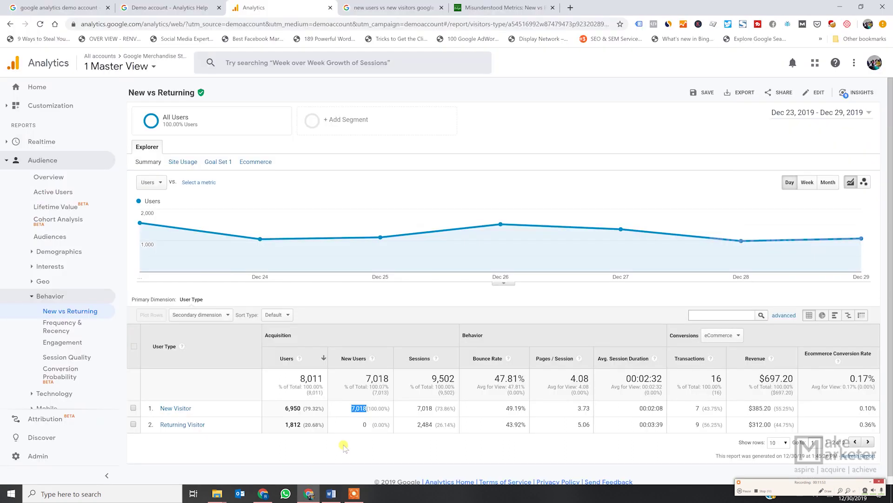
pyautogui.click(352, 409)
pyautogui.moveTo(351, 409); pyautogui.dragTo(391, 409)
# Add the New Users and Returning Users segments alongside All Users and apply them to the New vs Returning report.
pyautogui.click(347, 121)
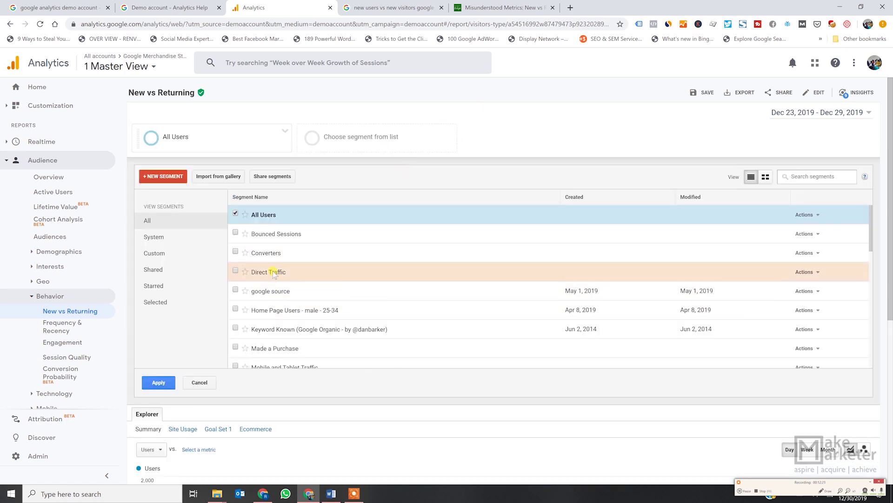
pyautogui.scroll(-3, 279, 344)
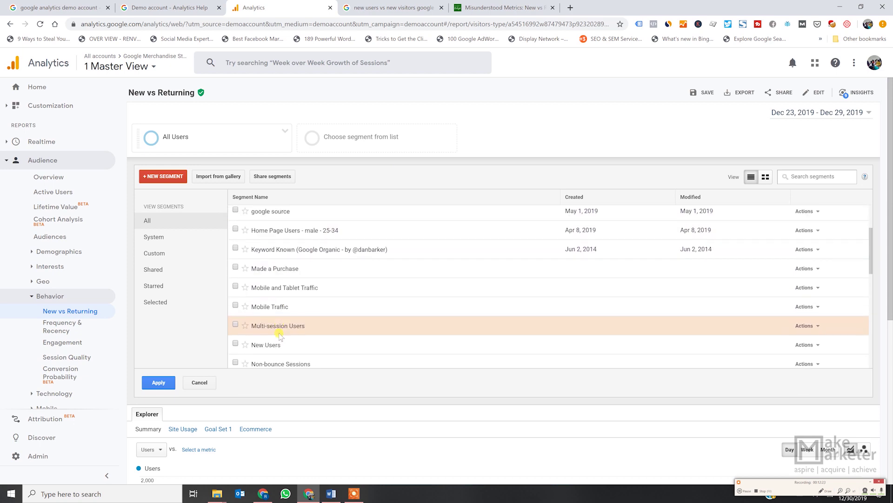
pyautogui.click(276, 346)
pyautogui.scroll(-4, 315, 333)
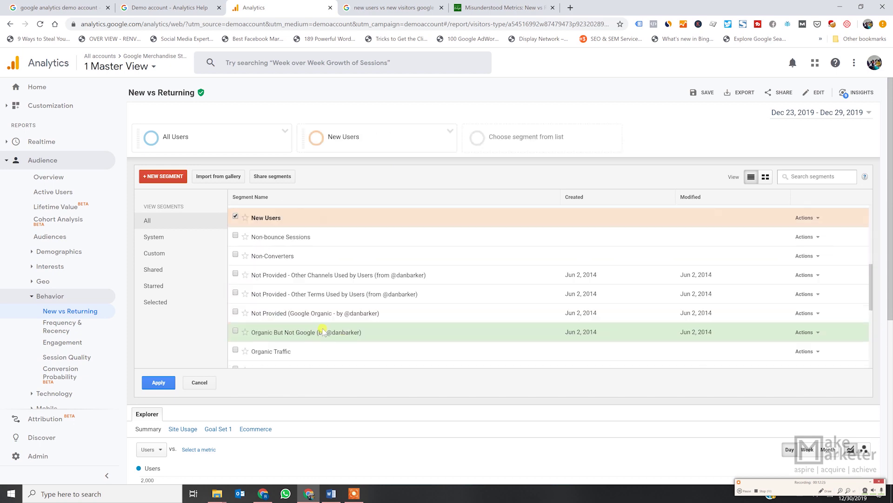
pyautogui.scroll(-1, 316, 339)
pyautogui.click(273, 363)
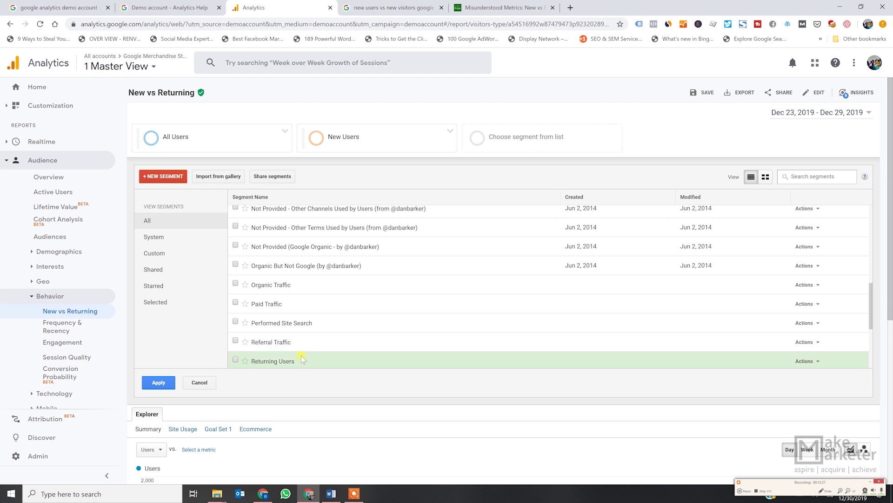
pyautogui.click(159, 382)
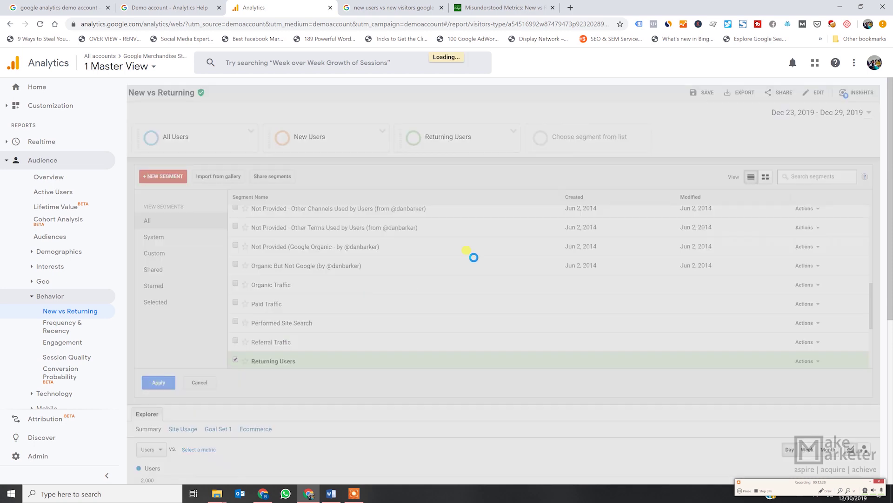
# Examine the Users and New Users figures for the Returning Users segment under New Visitor and the New Users segment under Returning Visitor.
pyautogui.scroll(-4, 412, 399)
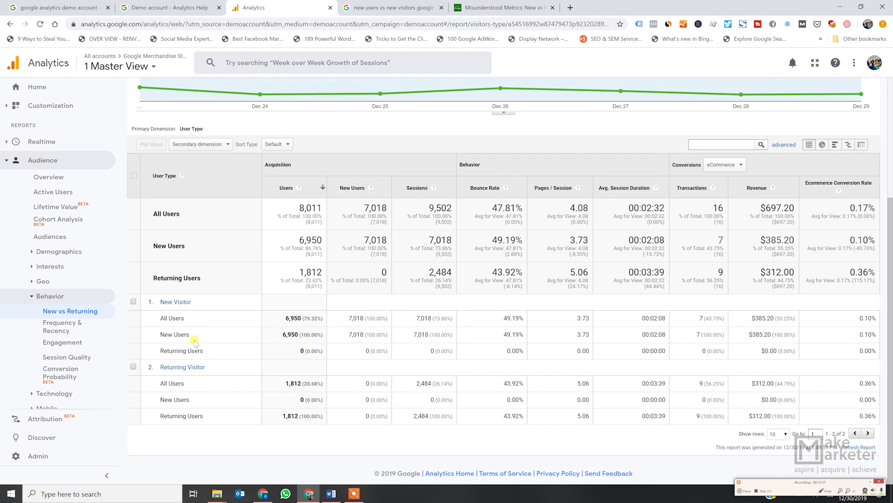
pyautogui.doubleClick(368, 352)
pyautogui.click(301, 352)
pyautogui.doubleClick(367, 399)
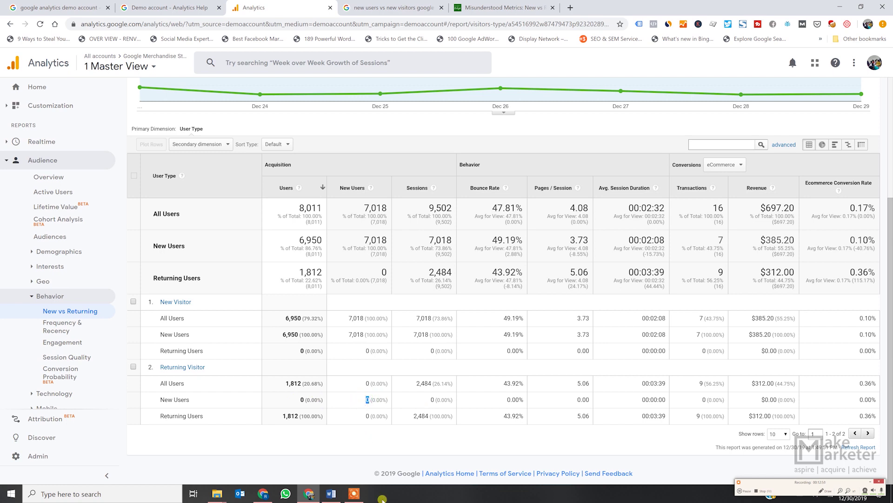